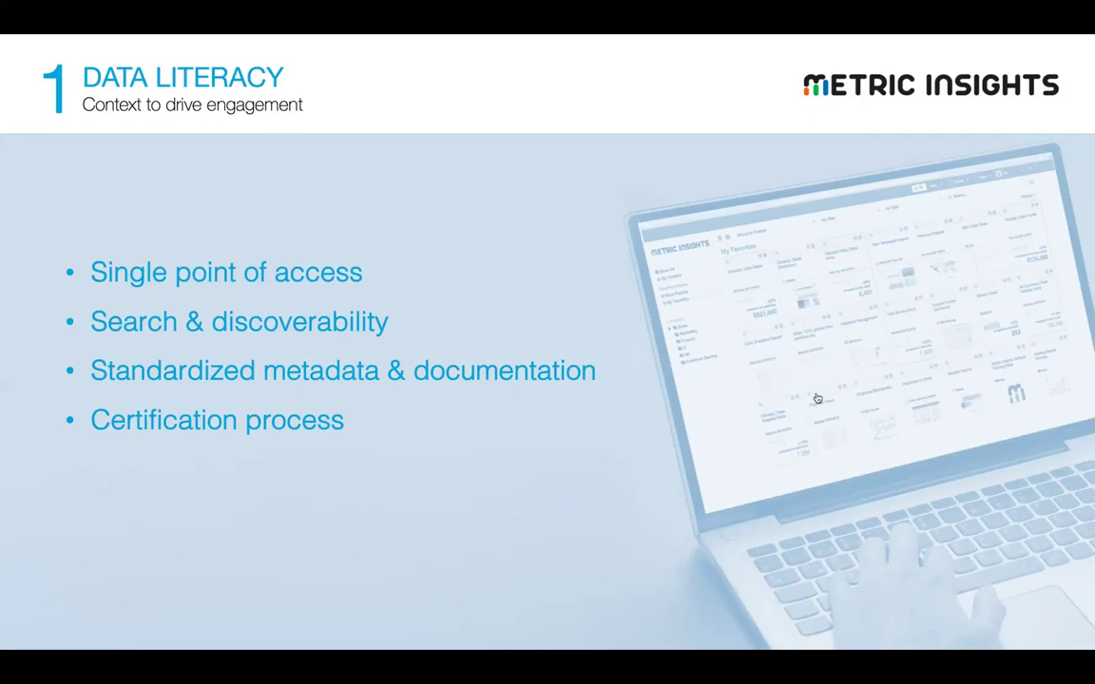
# Switch to the Metric Insights catalog in Chrome, preview the Tableau Sales Analysis tile and open its full report
pyautogui.press('super+Tab')
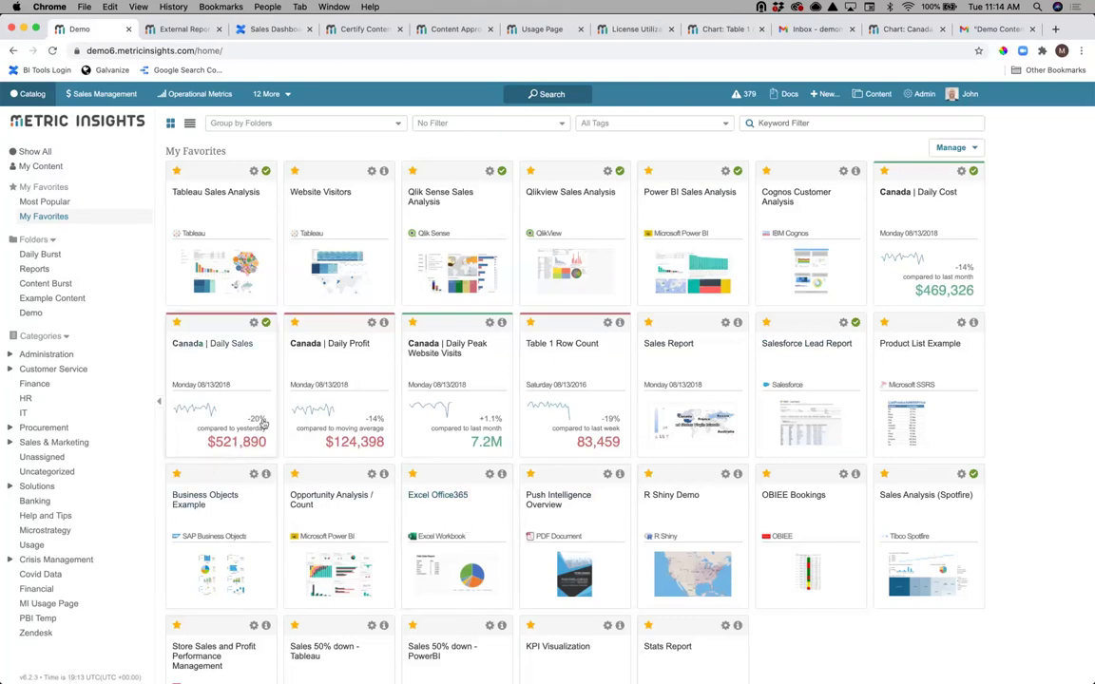
pyautogui.click(230, 251)
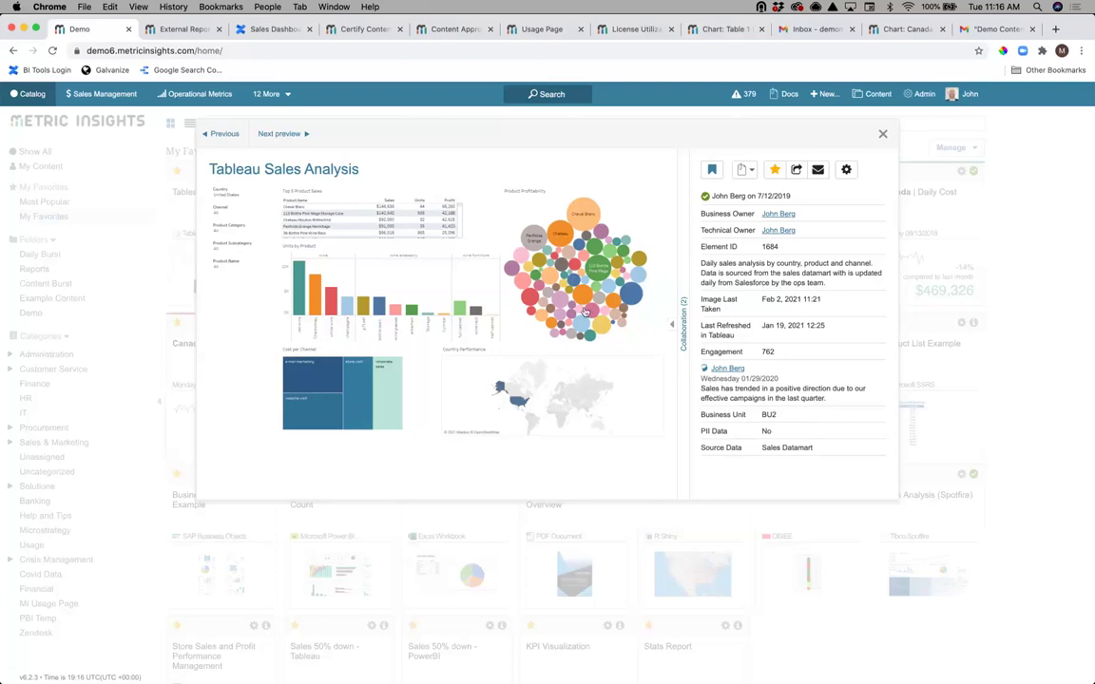
pyautogui.click(477, 277)
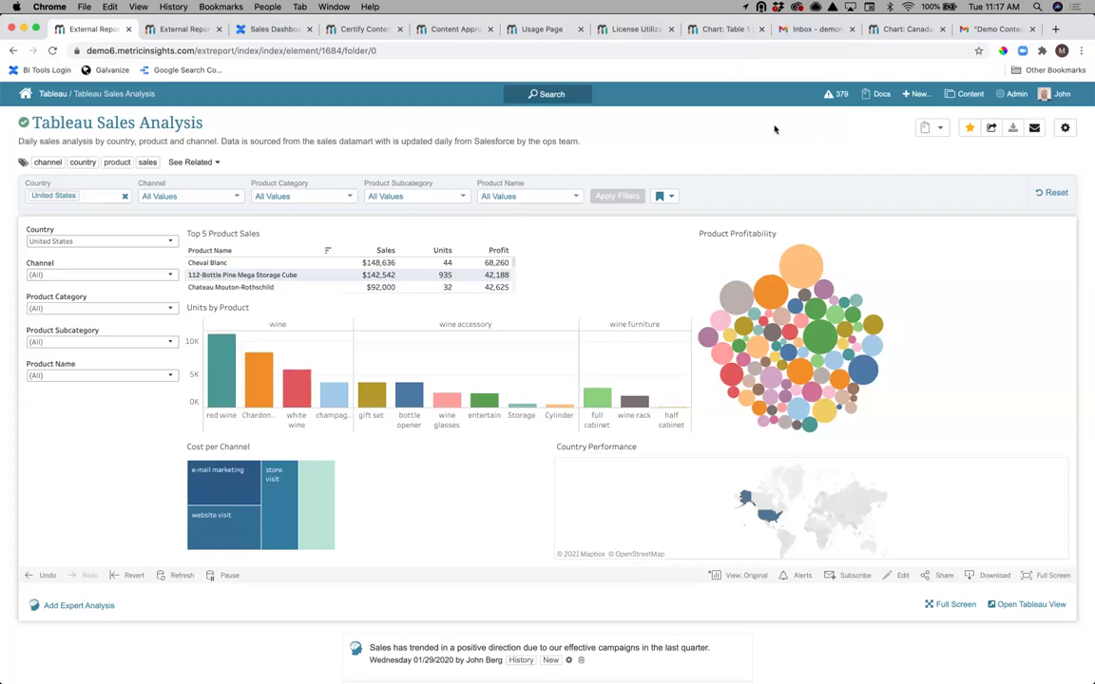
# Open the report's Definitions & Release Notes document and read the Sales definition, data source and derivation
pyautogui.click(939, 130)
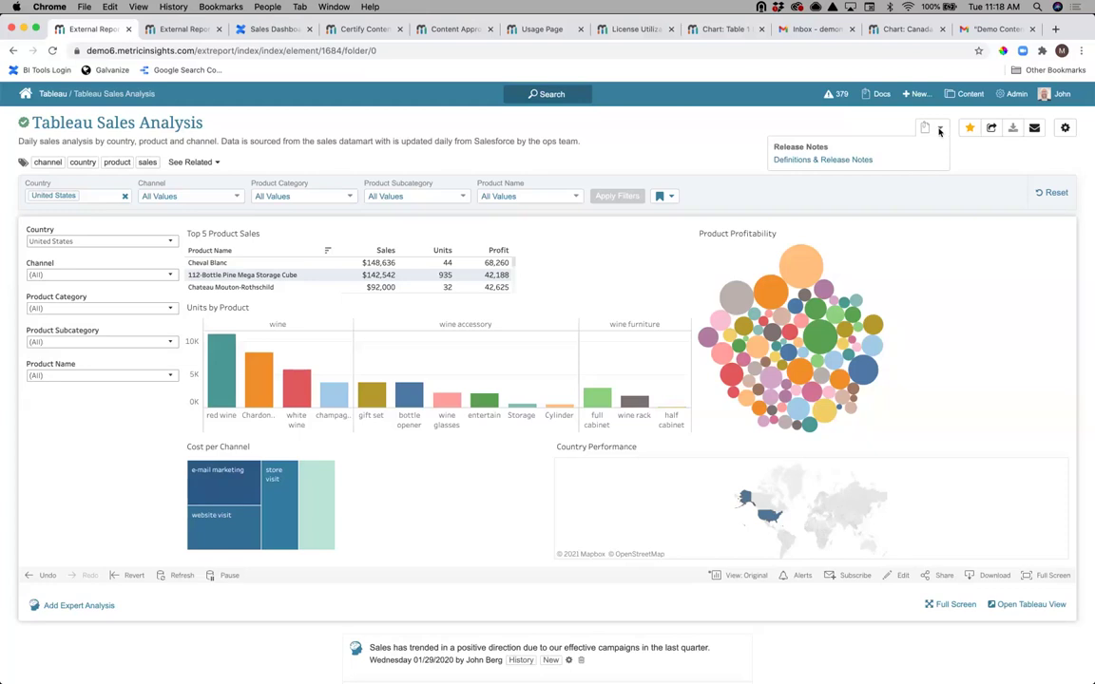
pyautogui.click(853, 161)
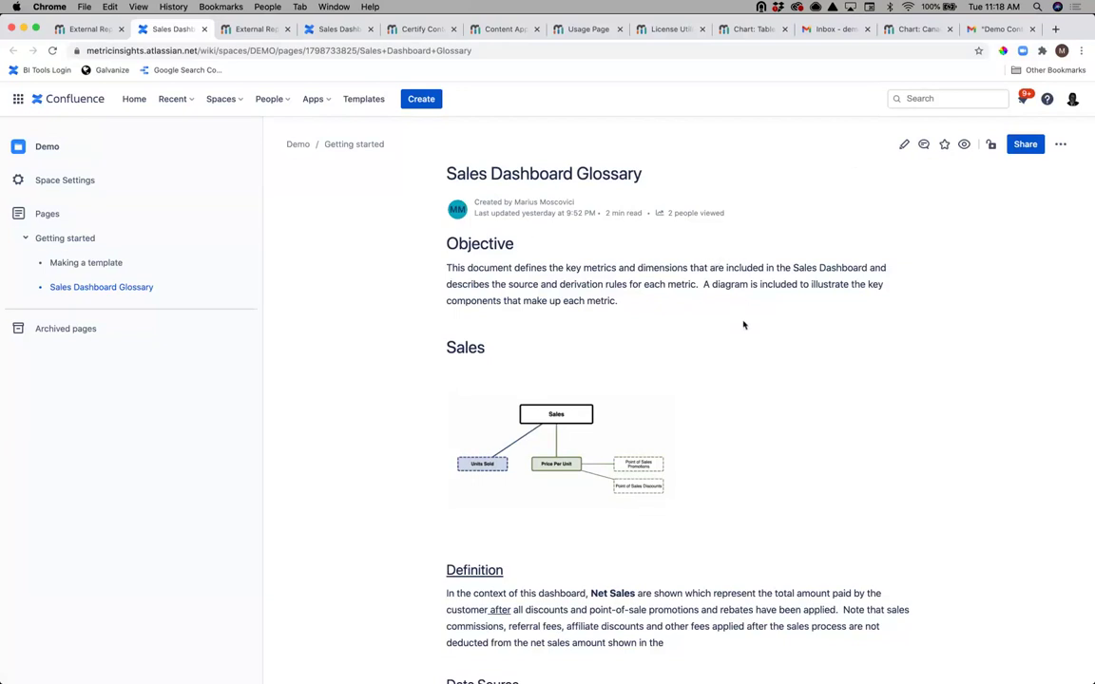
pyautogui.scroll(-2, 750, 455)
pyautogui.scroll(-6, 750, 456)
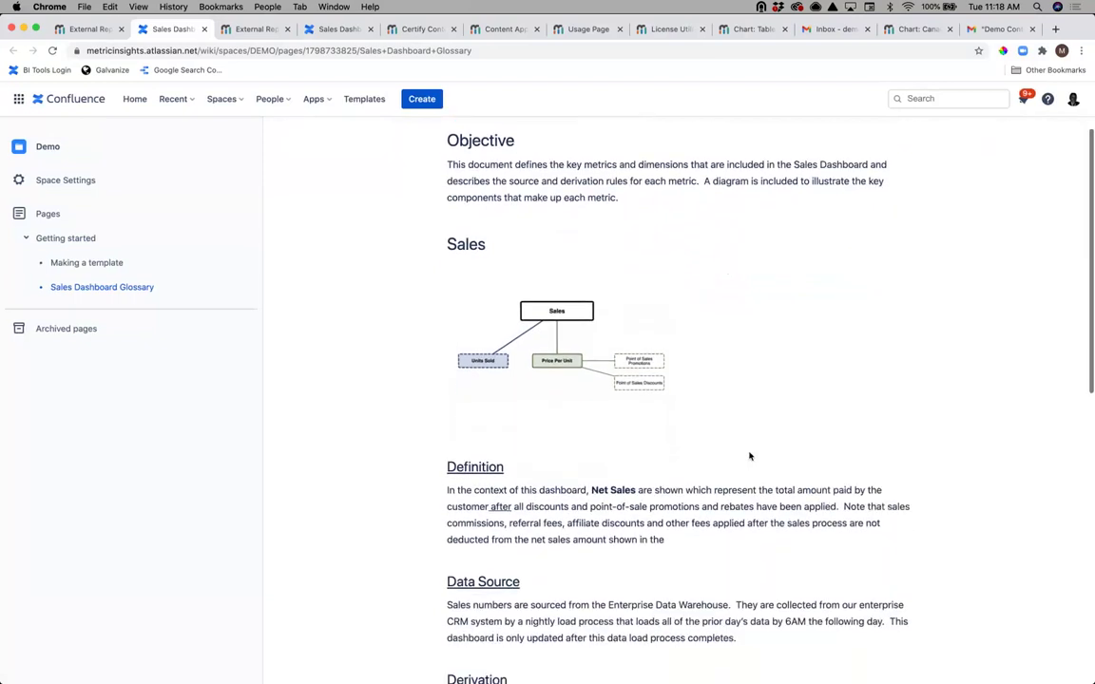
pyautogui.scroll(-1, 750, 456)
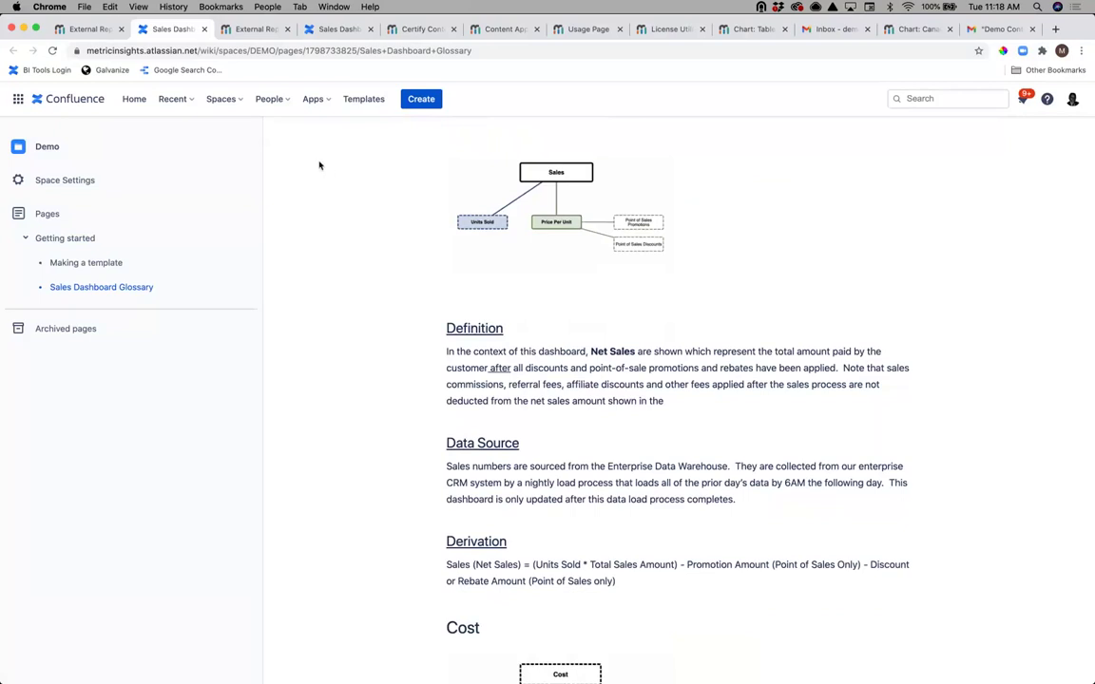
# Return to the Tableau Sales Analysis report and review the expert analysis, comments and details below the dashboard
pyautogui.click(92, 30)
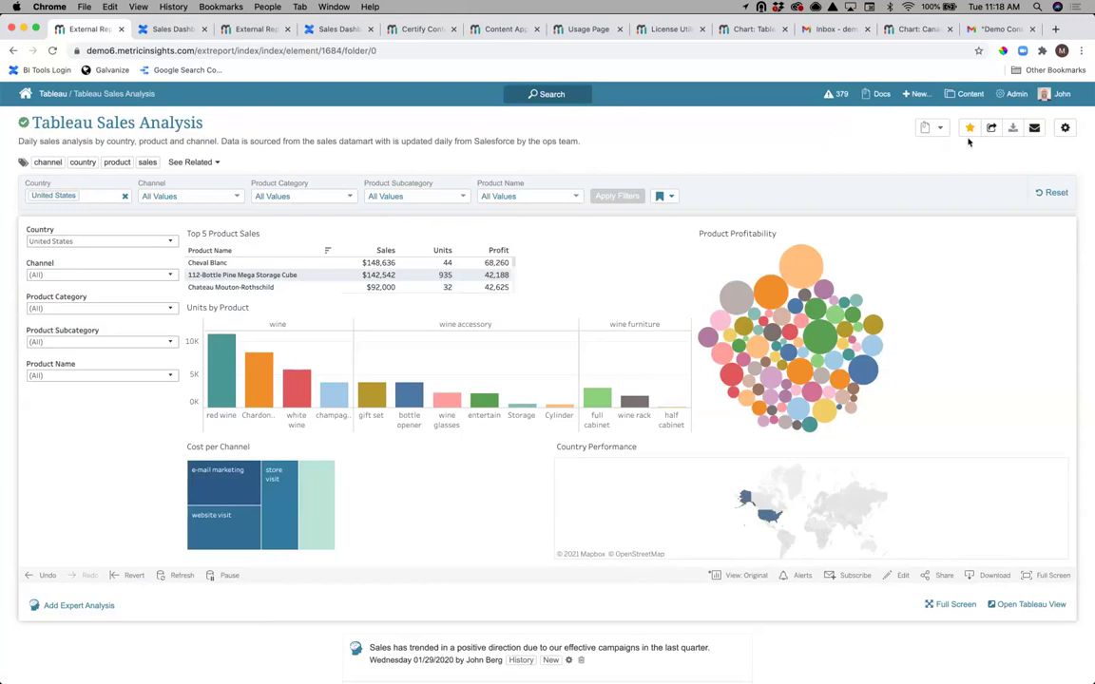
pyautogui.moveTo(770, 294)
pyautogui.moveTo(730, 291)
pyautogui.scroll(-2, 1086, 209)
pyautogui.scroll(2, 1085, 209)
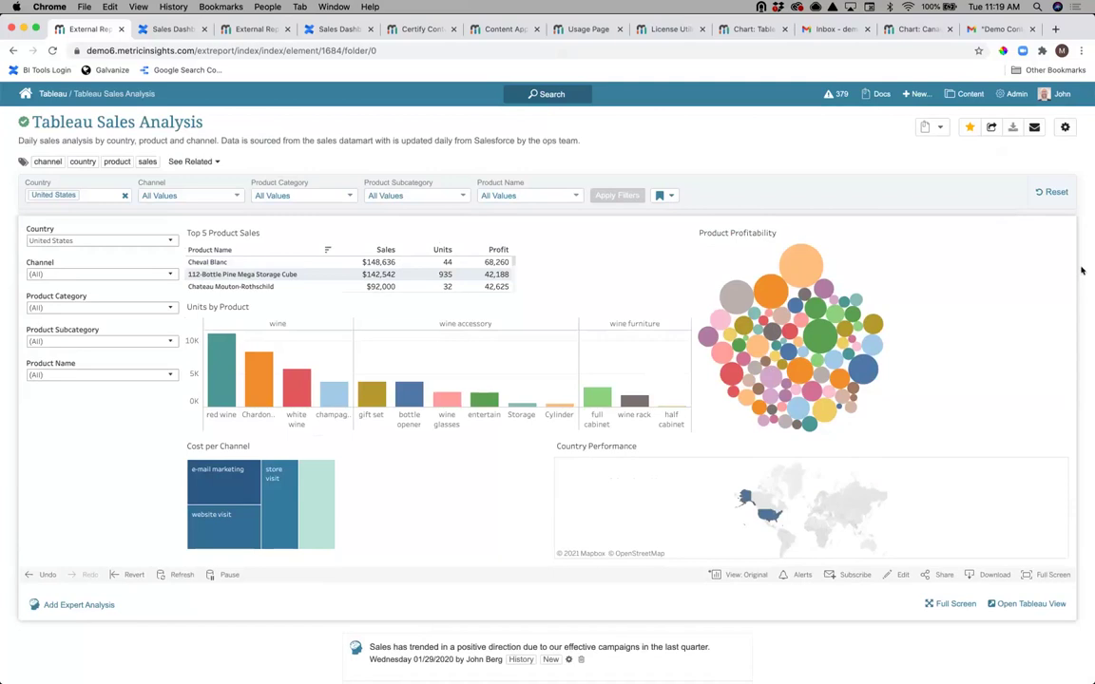
pyautogui.scroll(-3, 1081, 270)
pyautogui.scroll(-1, 1081, 270)
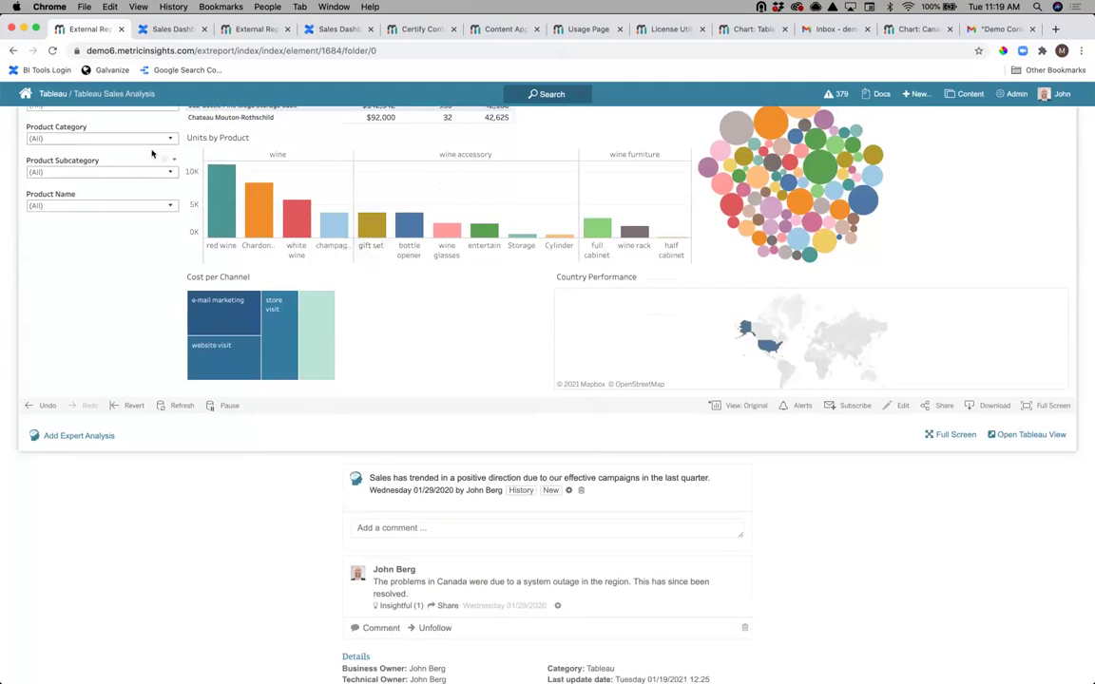
# Return to the catalog home to check the certification marks, and view the already open Content Certification page
pyautogui.click(26, 95)
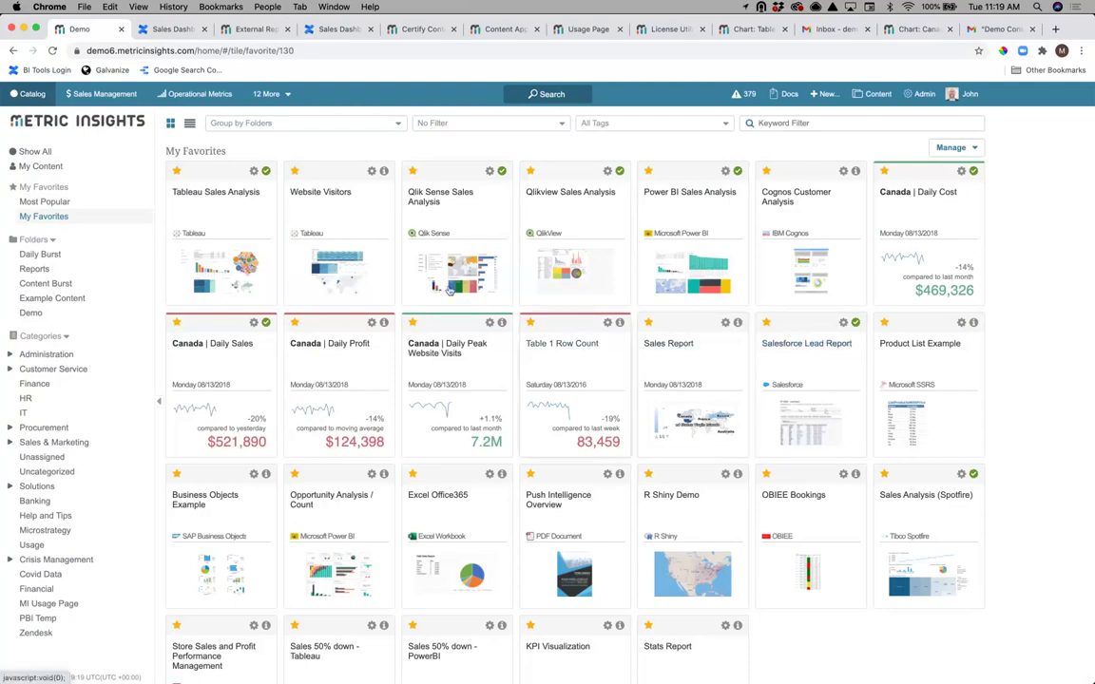
pyautogui.moveTo(269, 175)
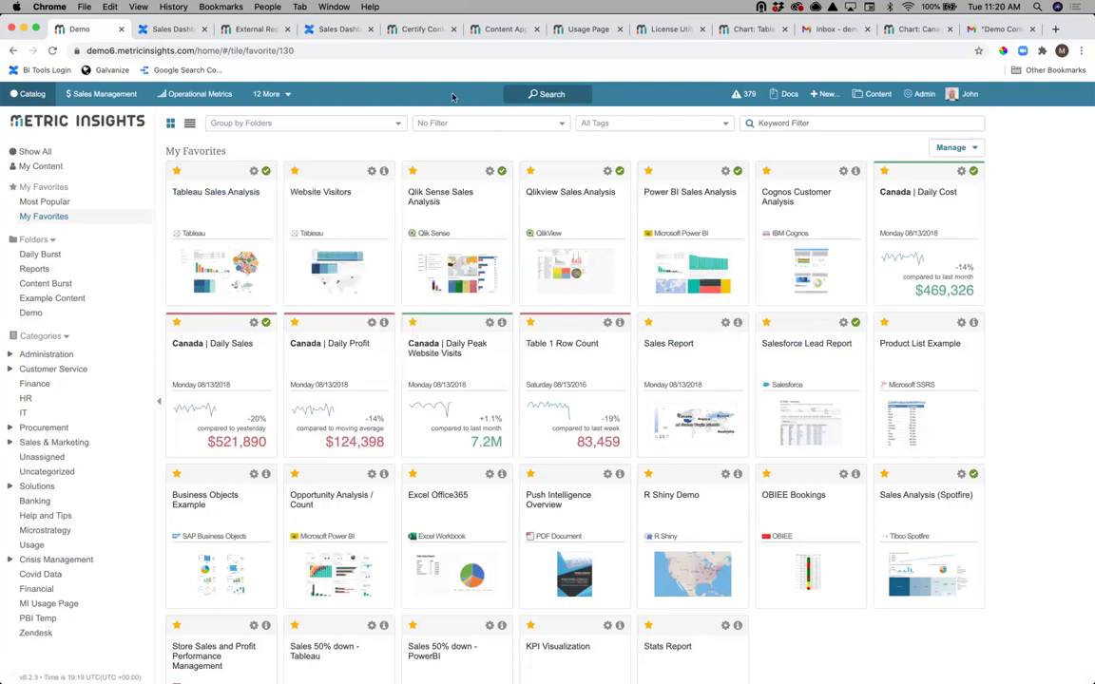
pyautogui.click(421, 30)
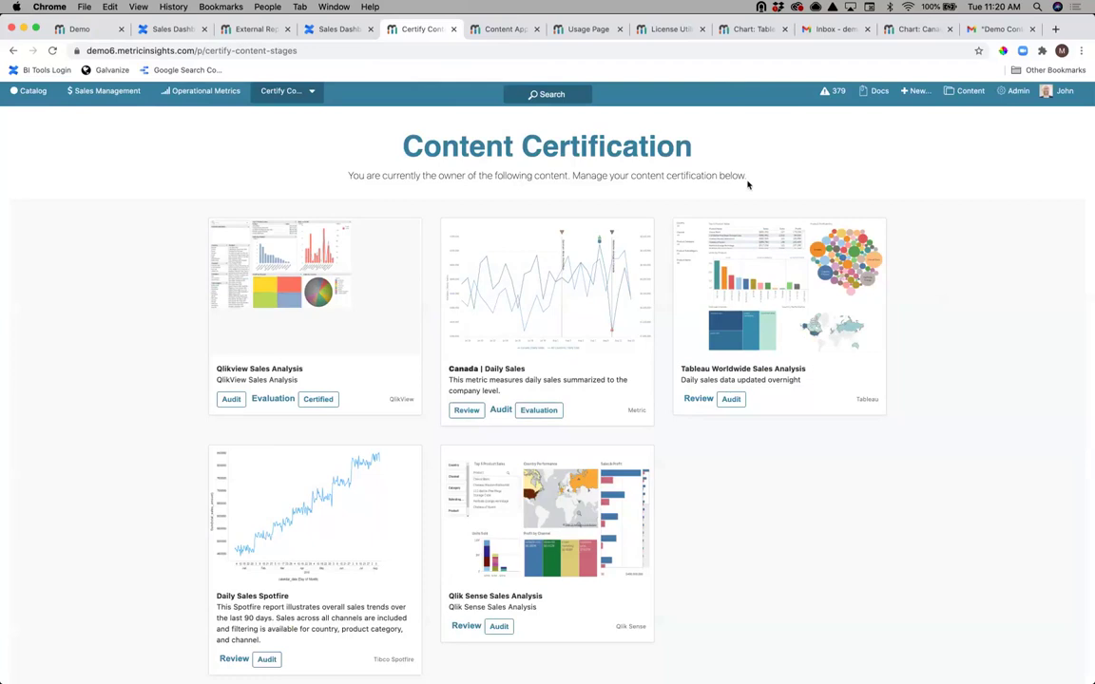
# On the Publish Content page, view the reject reason form for Enterprise Churn Analysis and close it without rejecting
pyautogui.click(503, 29)
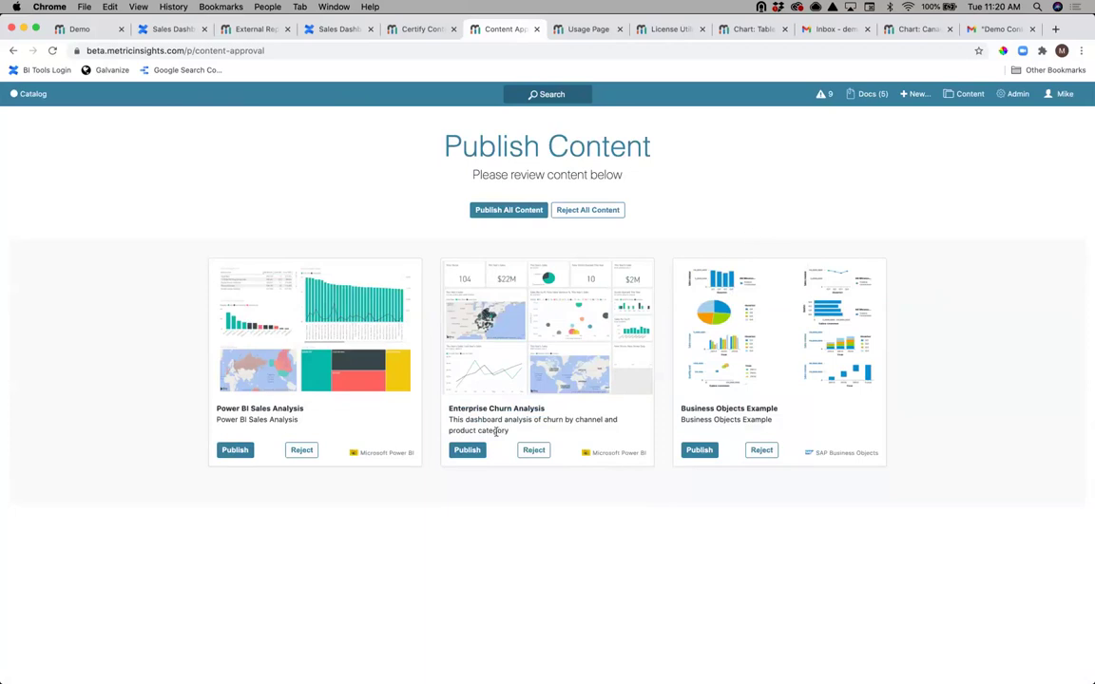
pyautogui.click(533, 453)
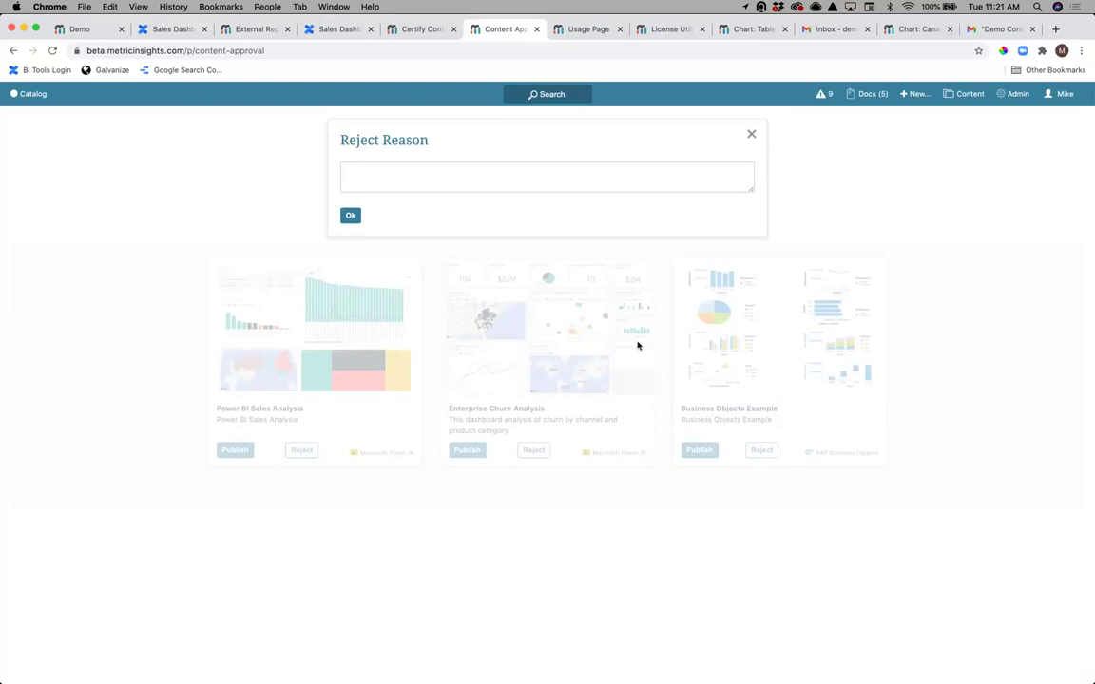
pyautogui.click(751, 134)
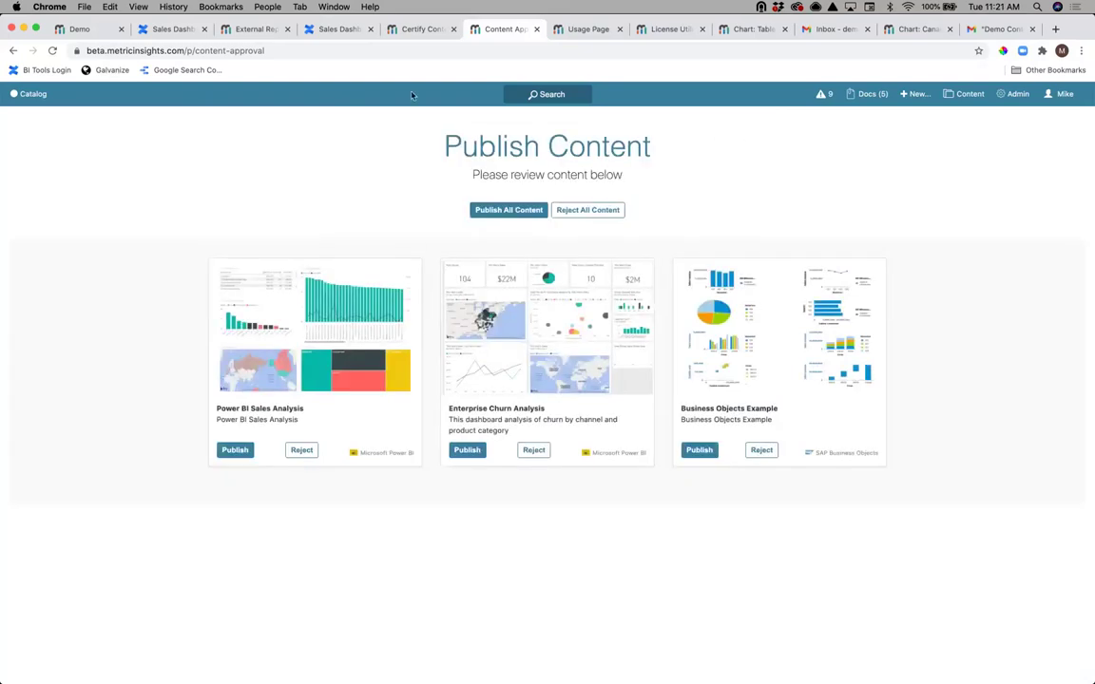
# Switch to the catalog in Firefox, search for "sales analysis" and limit the results to certified content only
pyautogui.click(76, 30)
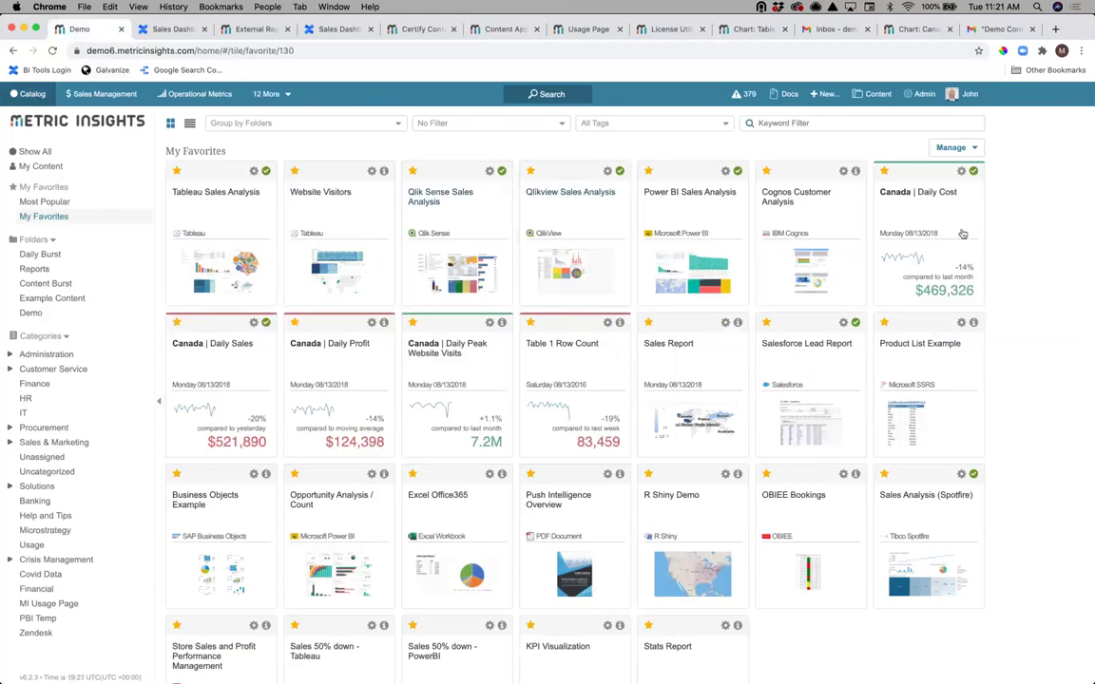
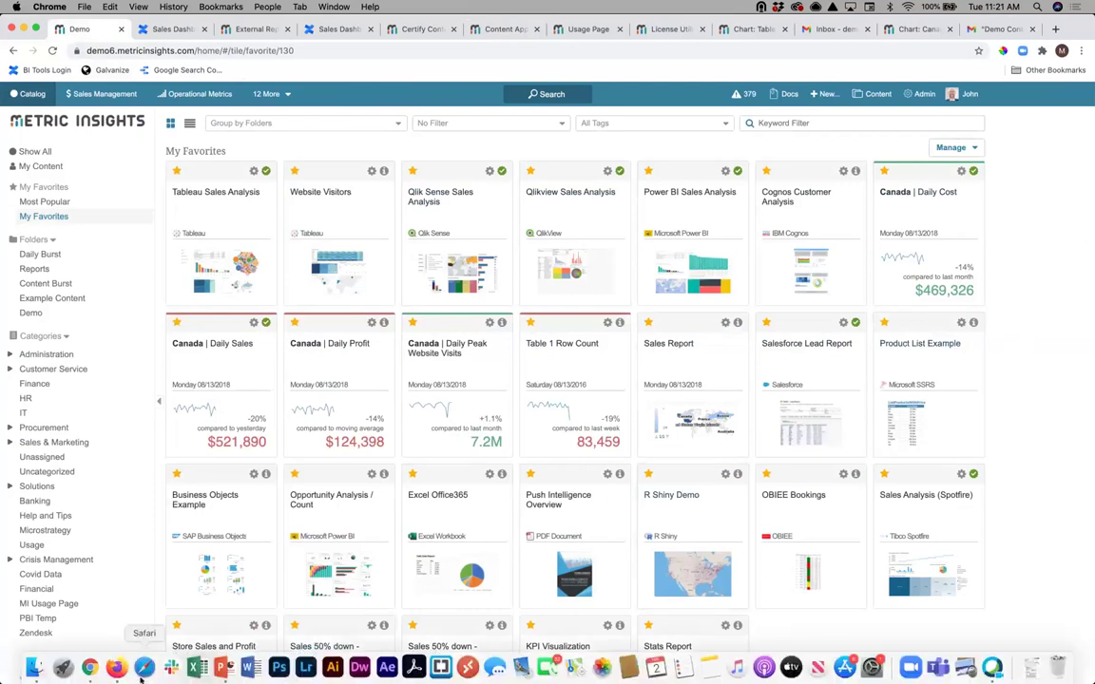
pyautogui.click(129, 664)
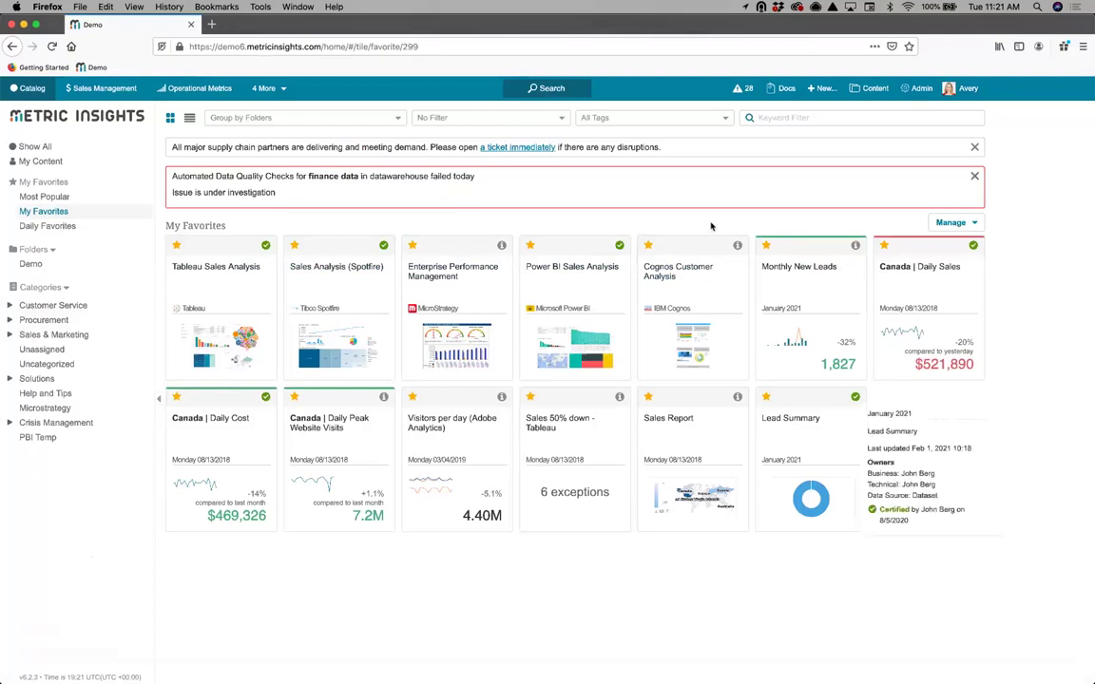
pyautogui.click(556, 88)
pyautogui.write('sales analysis')
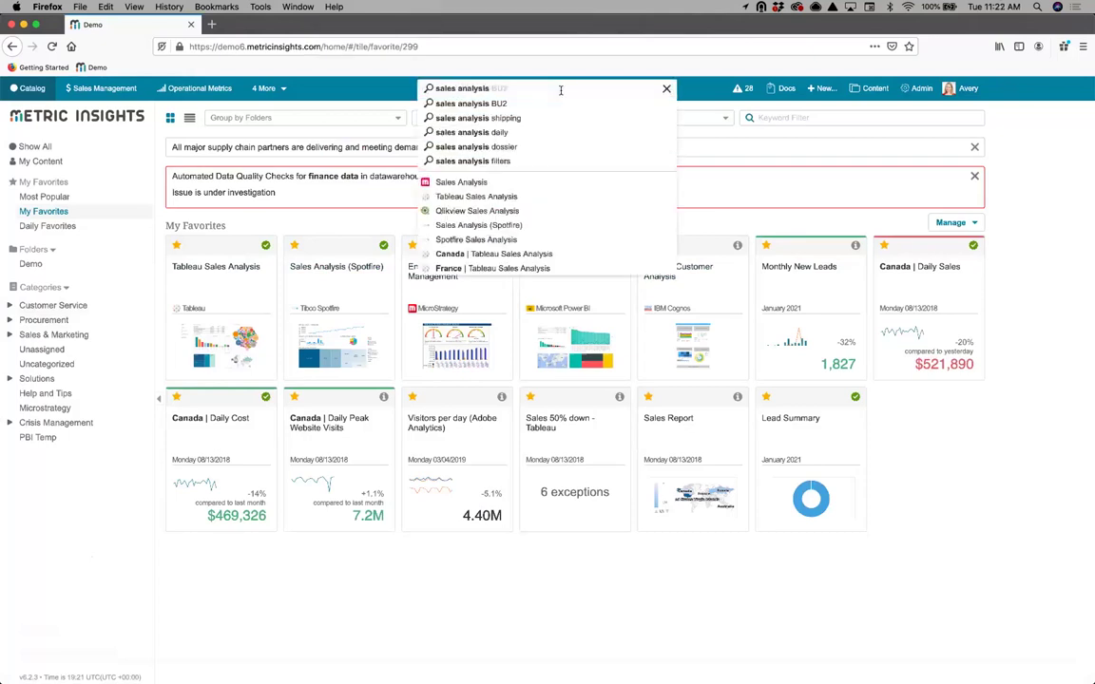
pyautogui.press('Return')
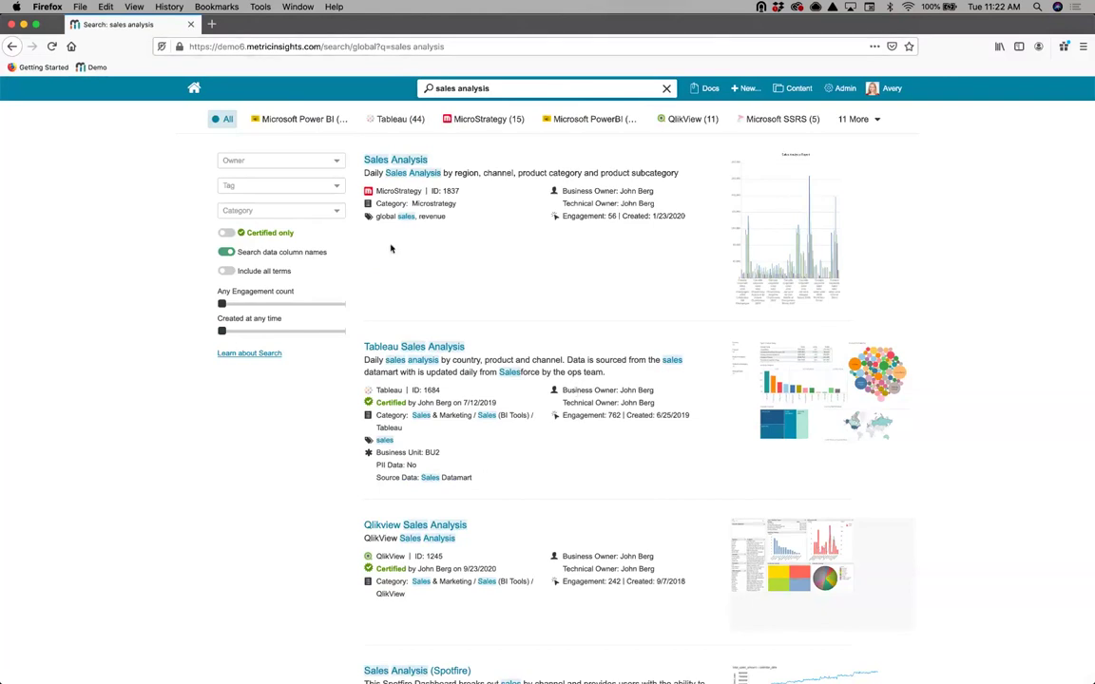
pyautogui.click(227, 234)
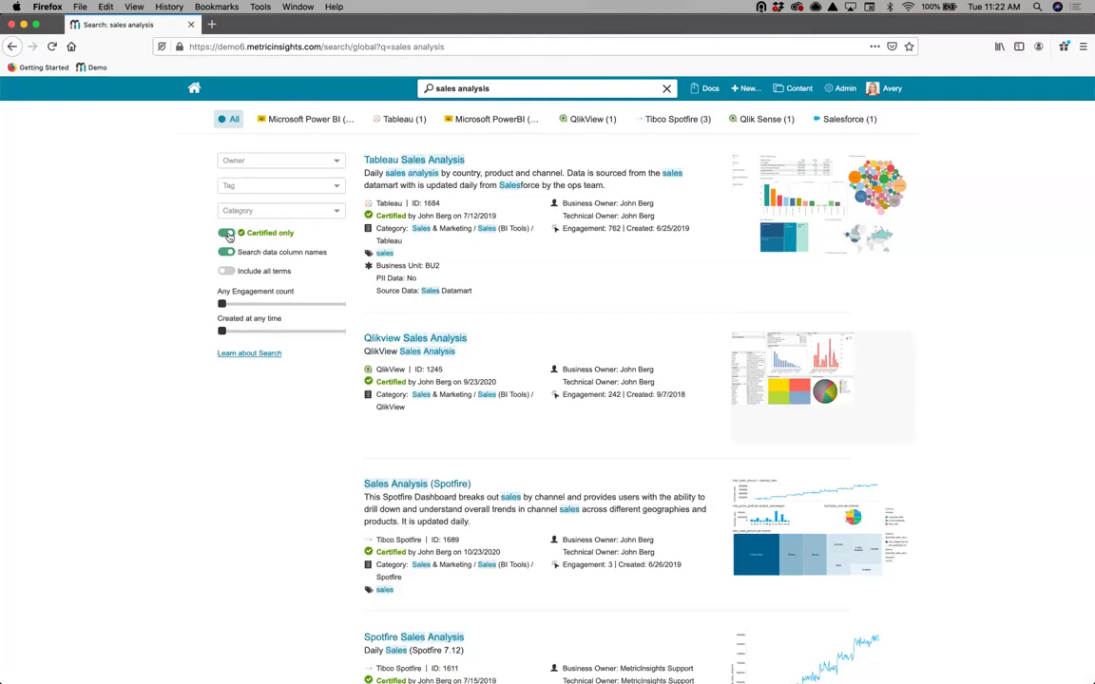
# Browse the Dashboards subcategory of Procurement from the catalog home, view the access request for the locked Procurement Dashboard and cancel it
pyautogui.click(194, 89)
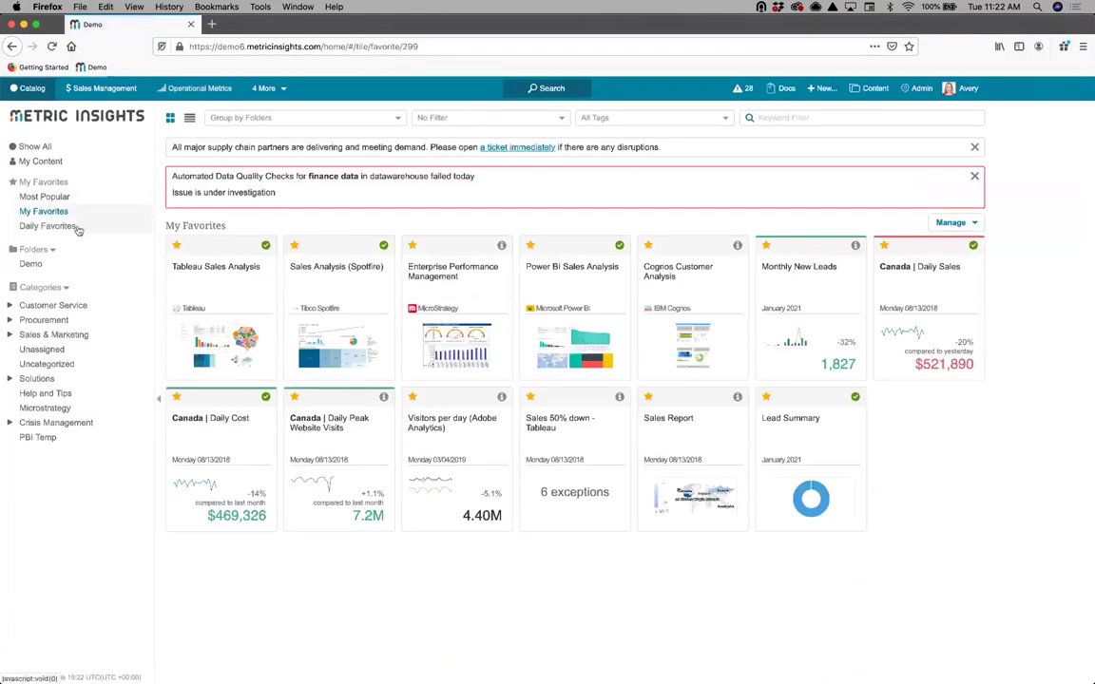
pyautogui.click(8, 320)
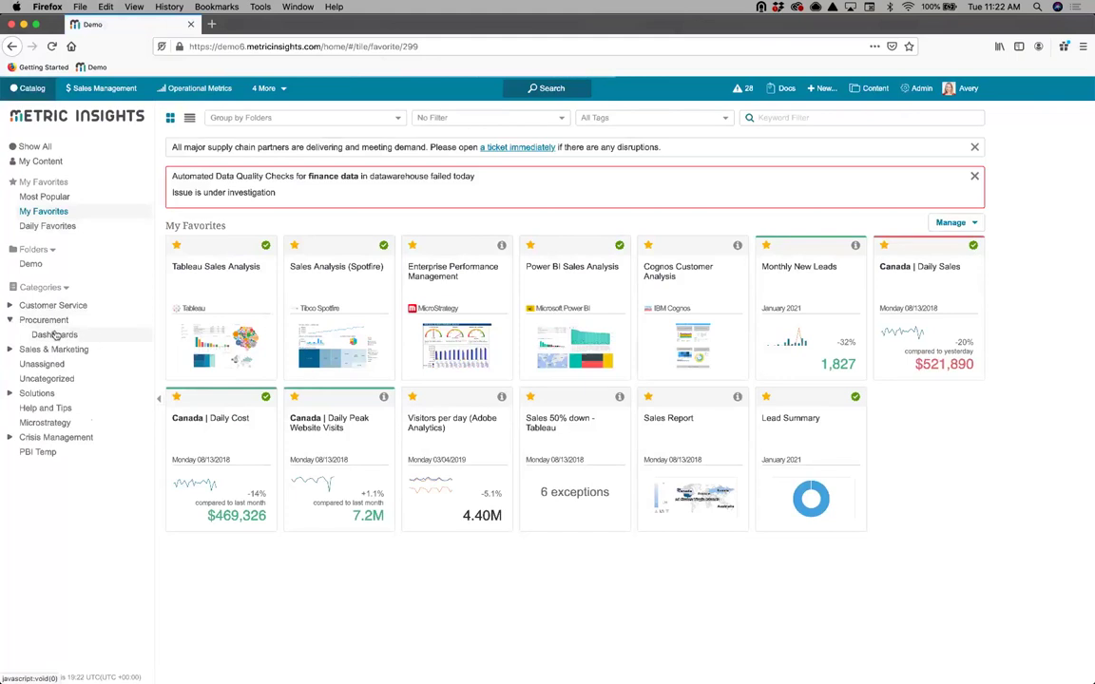
pyautogui.click(53, 338)
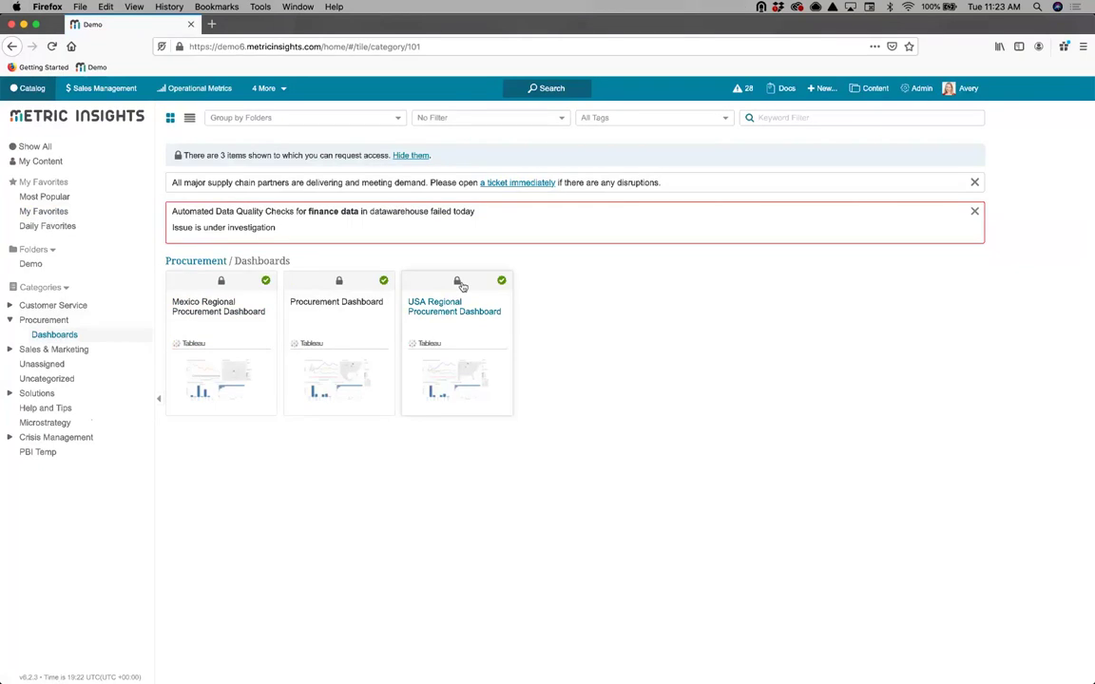
pyautogui.click(333, 359)
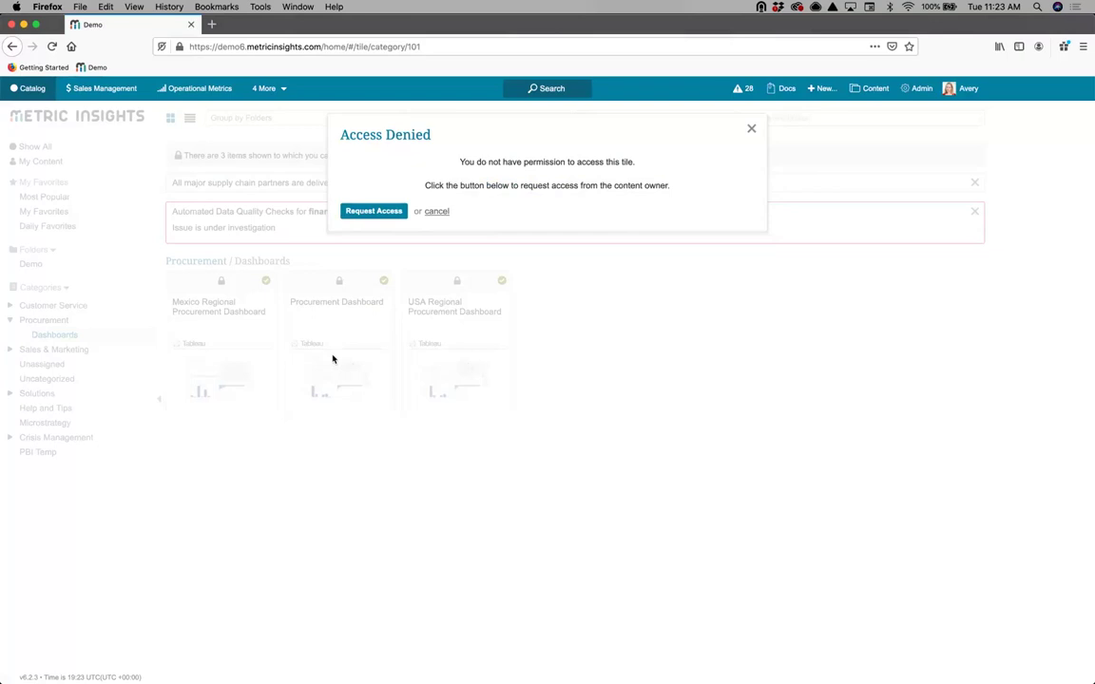
pyautogui.click(438, 215)
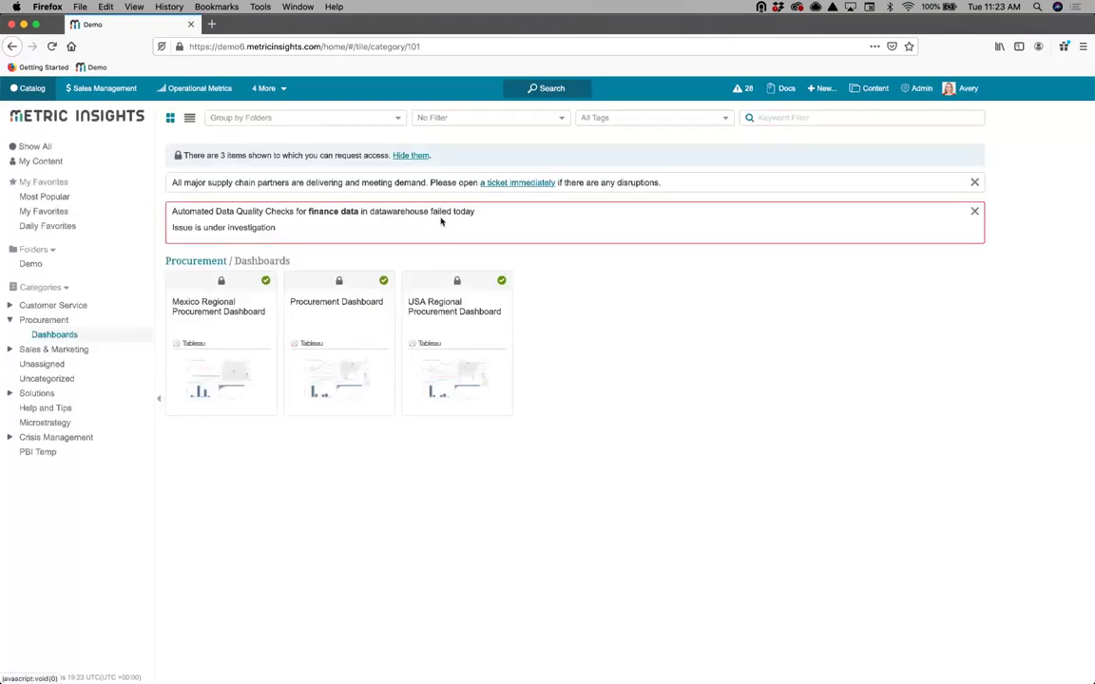
# Switch back to the Metric Insights catalog in Chrome
pyautogui.press('super+Tab')
pyautogui.press('super+Tab')
pyautogui.press('super+Tab')
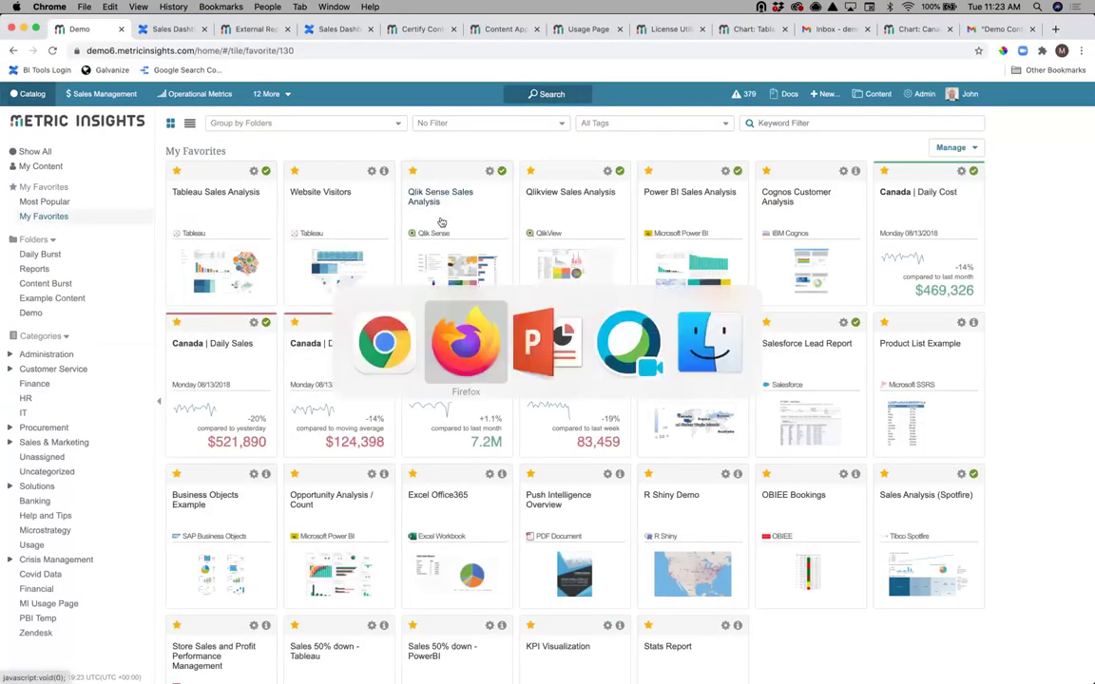
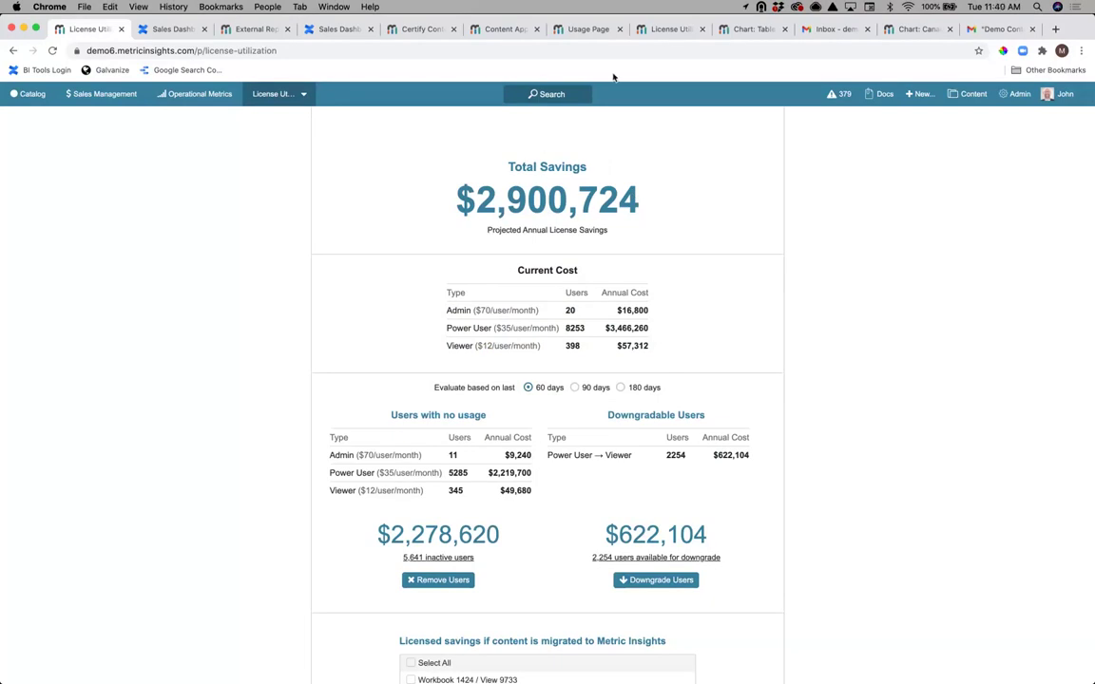
# Examine the latest alert on the Table 1 Row Count chart and compare it with the notification e-mail in Gmail
pyautogui.click(729, 30)
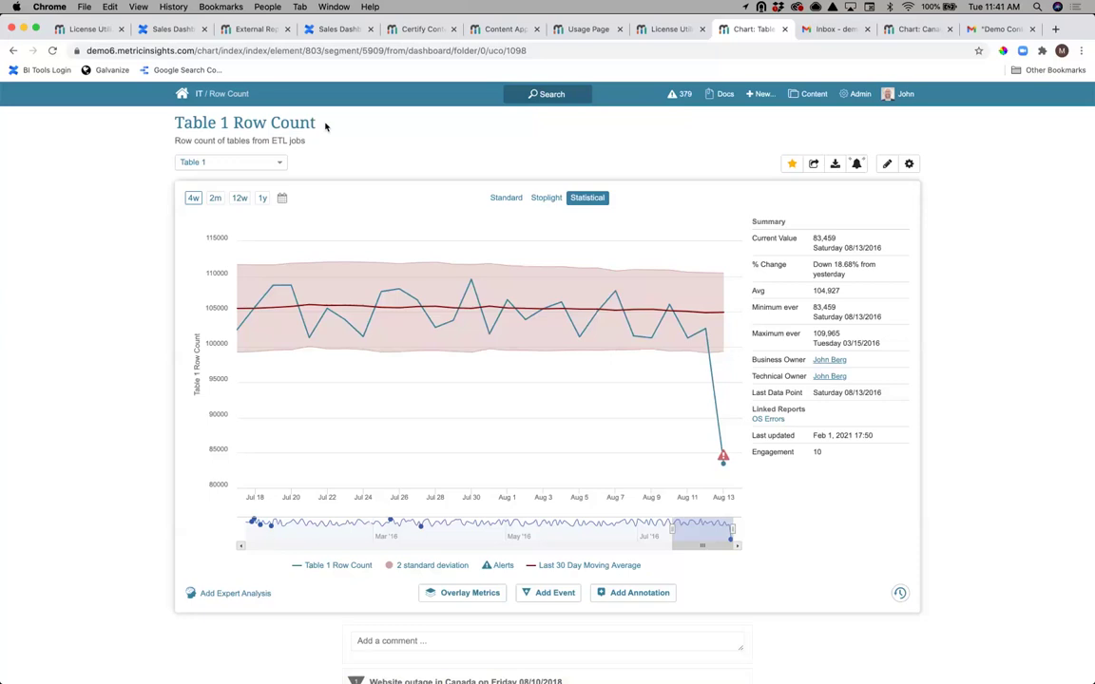
pyautogui.moveTo(469, 300)
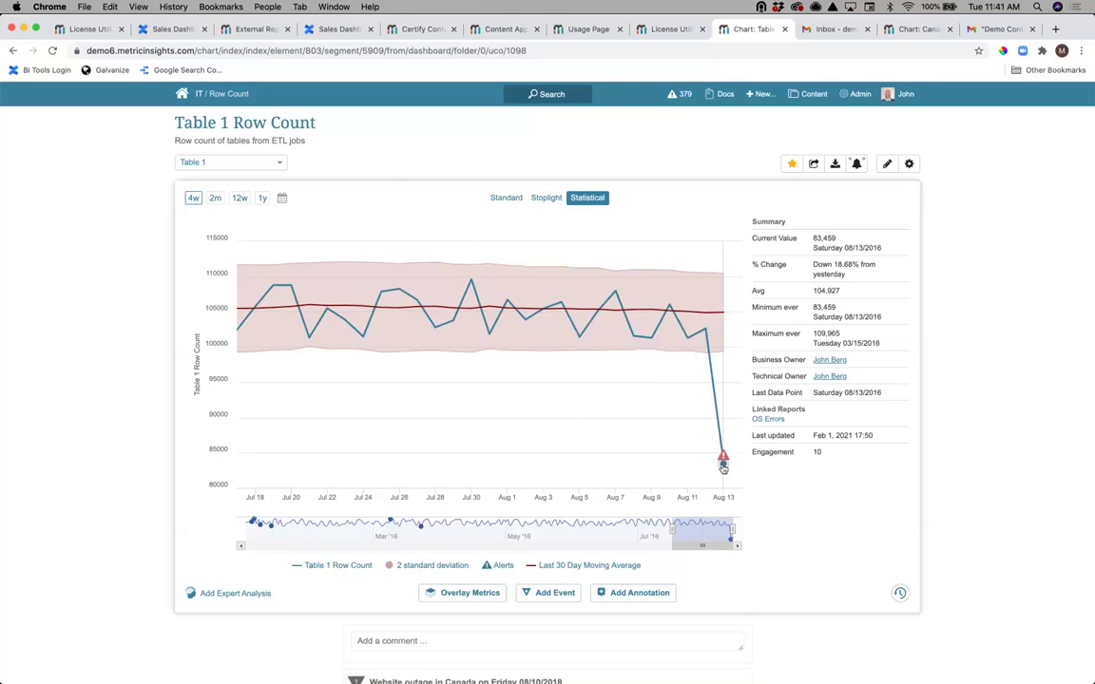
pyautogui.click(822, 29)
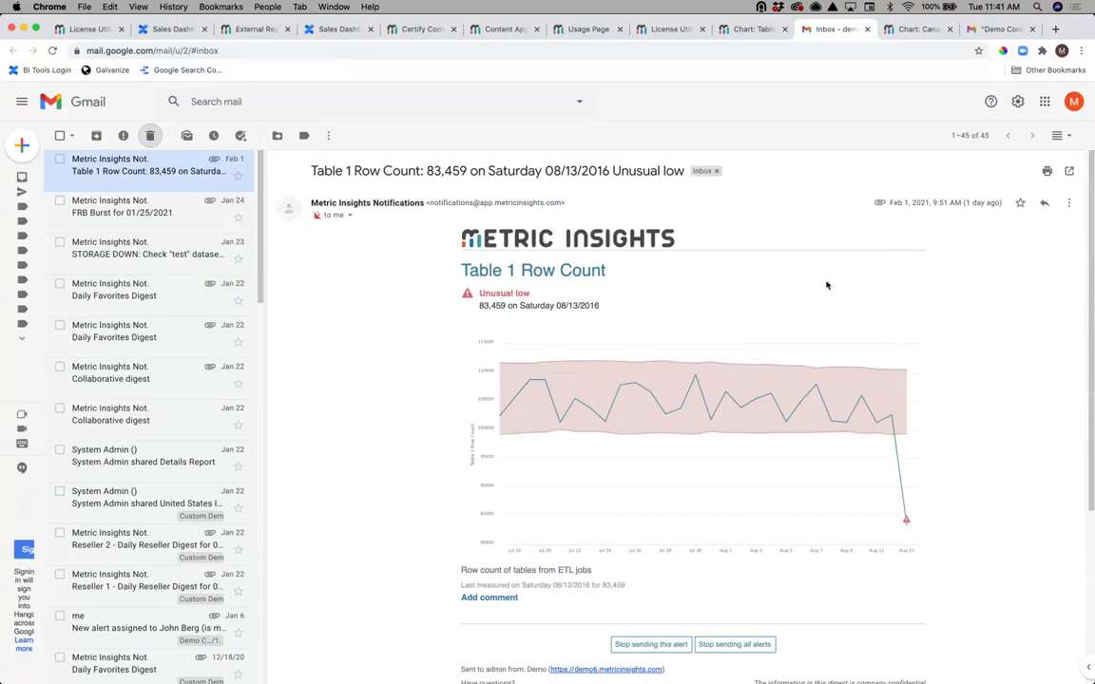
pyautogui.click(756, 29)
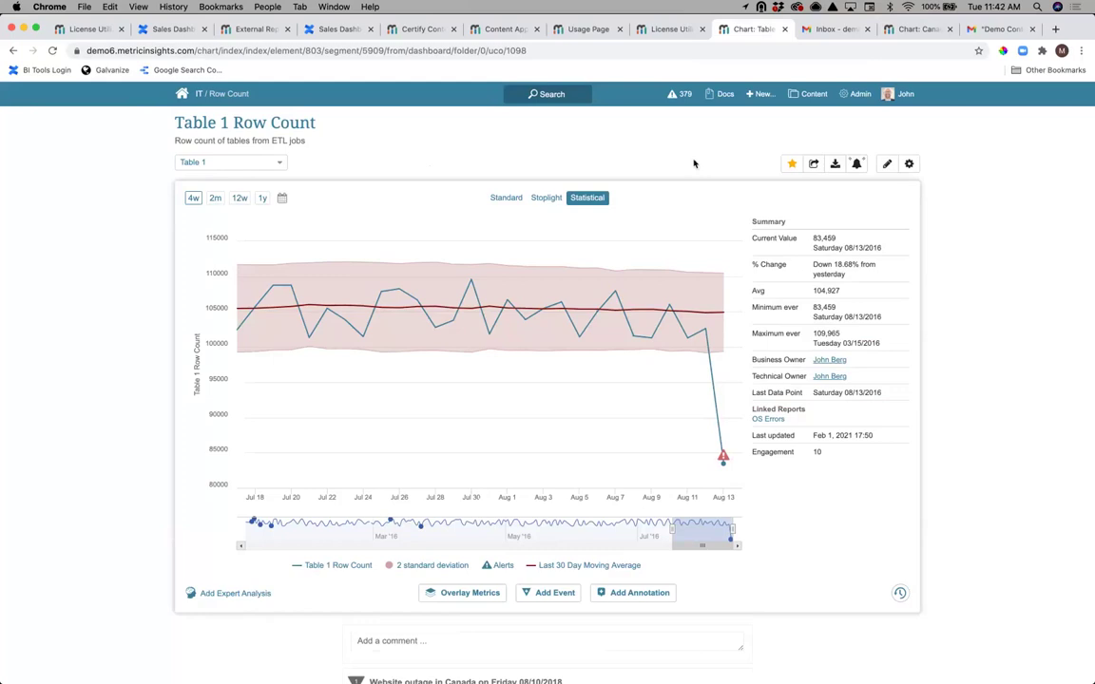
# Switch to the Procurement dashboards listing in Firefox
pyautogui.press('super+Tab')
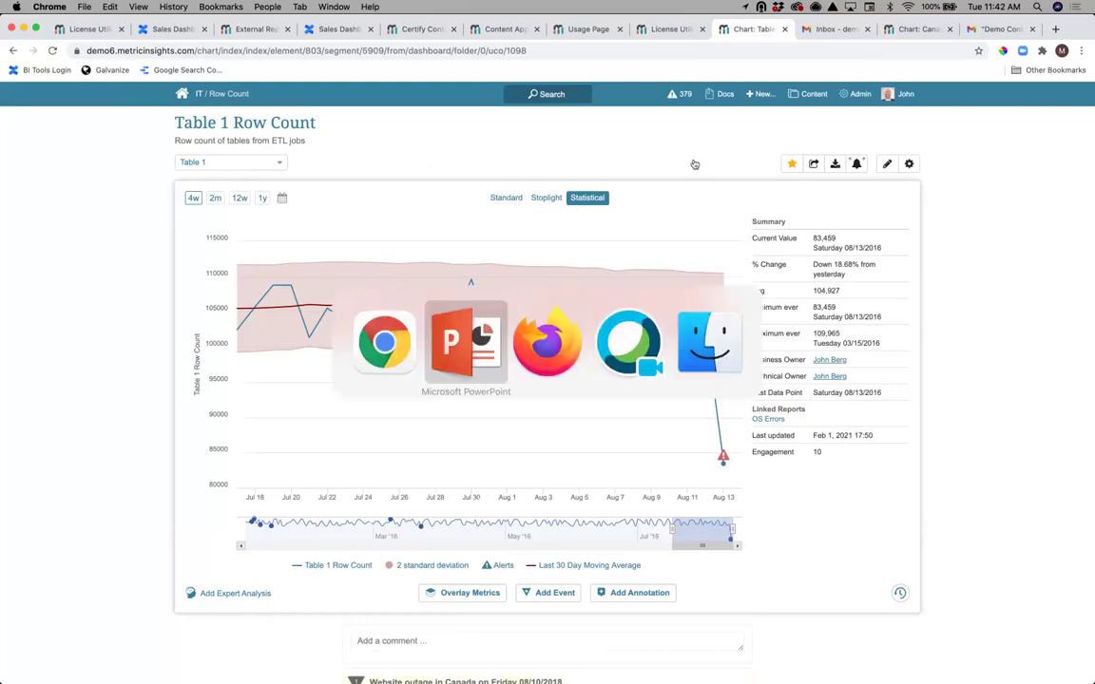
pyautogui.press('super+Tab')
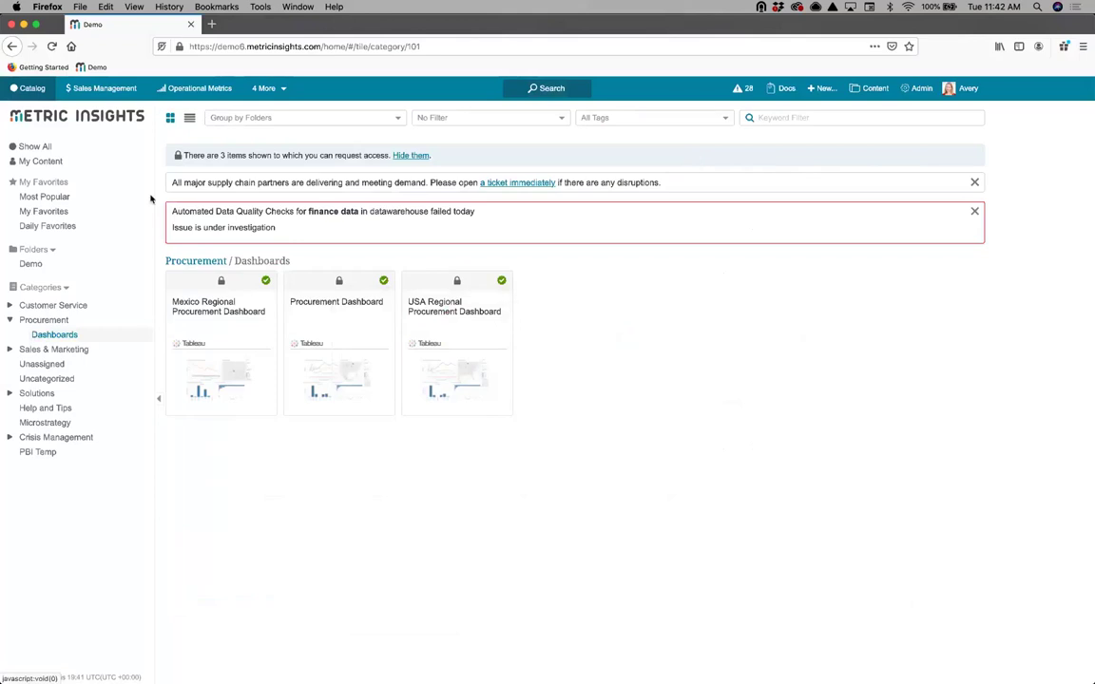
# Show the My Favorites content together with the announcements about supply chain partners and failed finance data quality checks
pyautogui.click(55, 213)
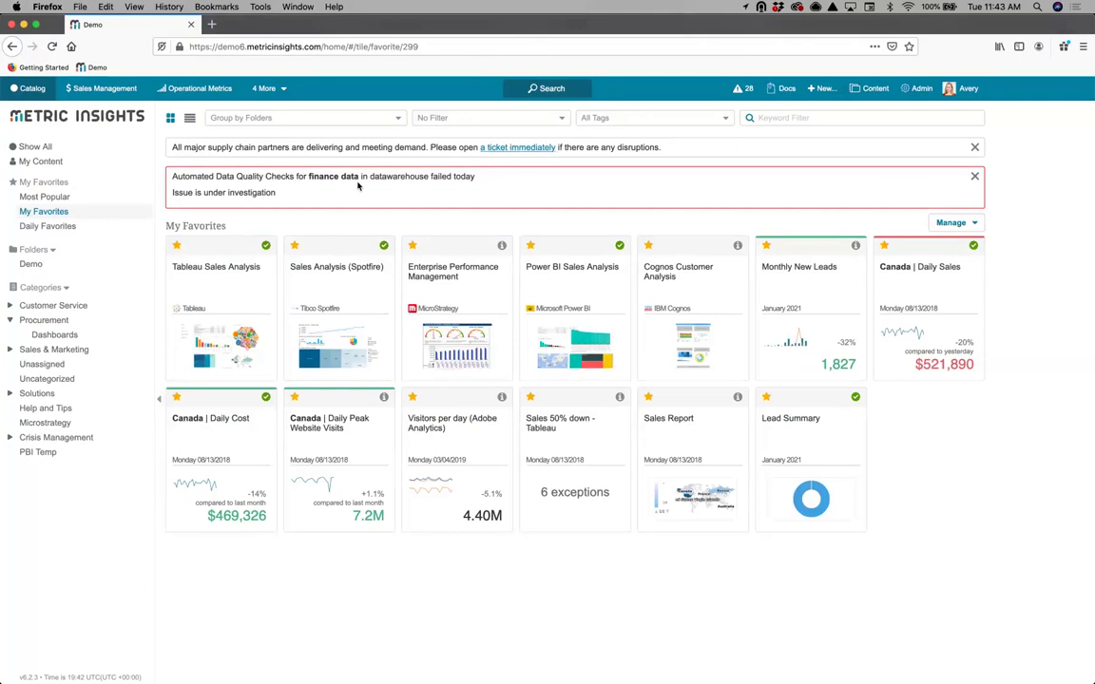
# Switch to Chrome, return to the catalog home and open the Canada | Daily Sales metric from the favorites
pyautogui.press('super+Tab')
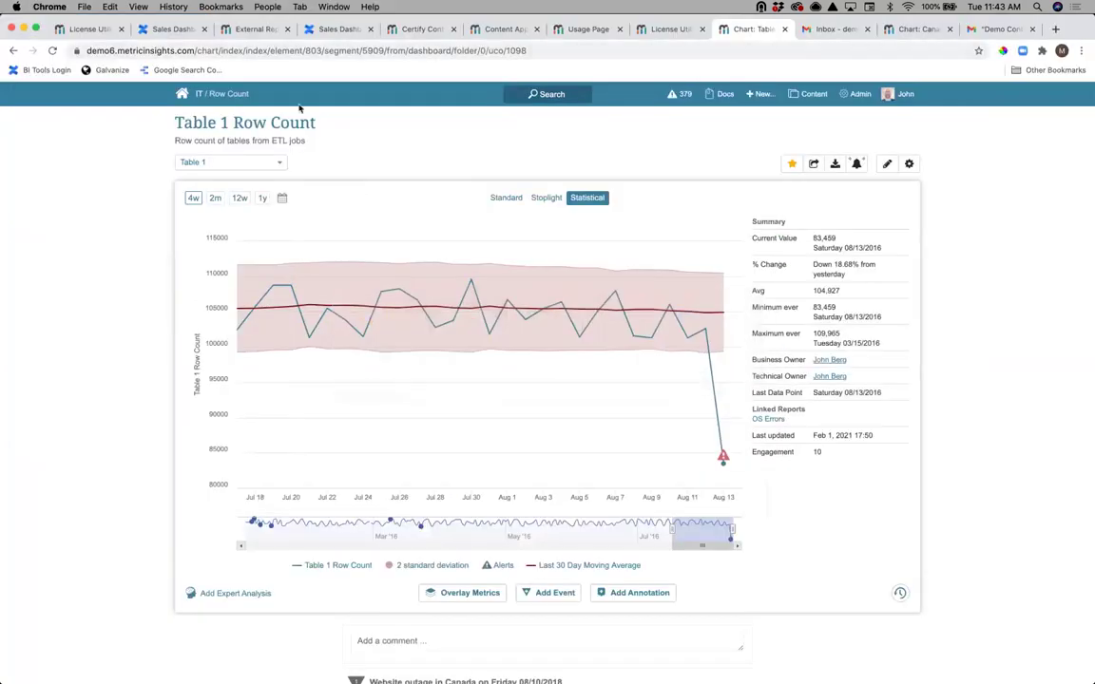
pyautogui.click(182, 95)
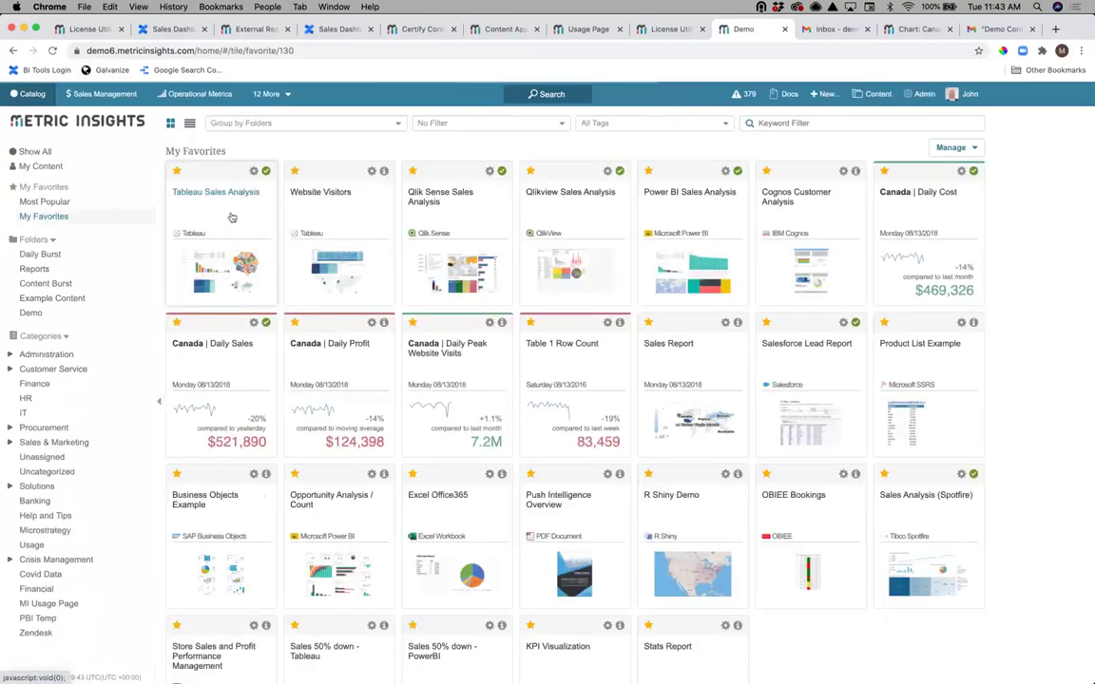
pyautogui.click(229, 344)
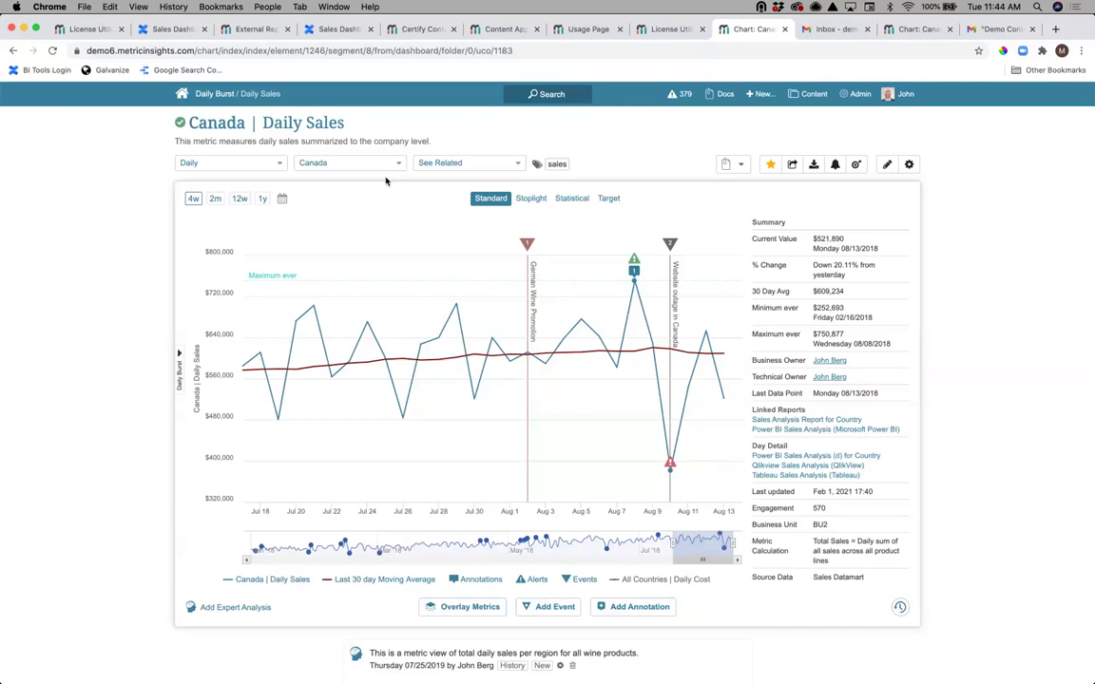
# Switch to the PowerPoint presentation and advance from the Analytics Trust slide to the Achieving BI Governance slide
pyautogui.press('super+Tab')
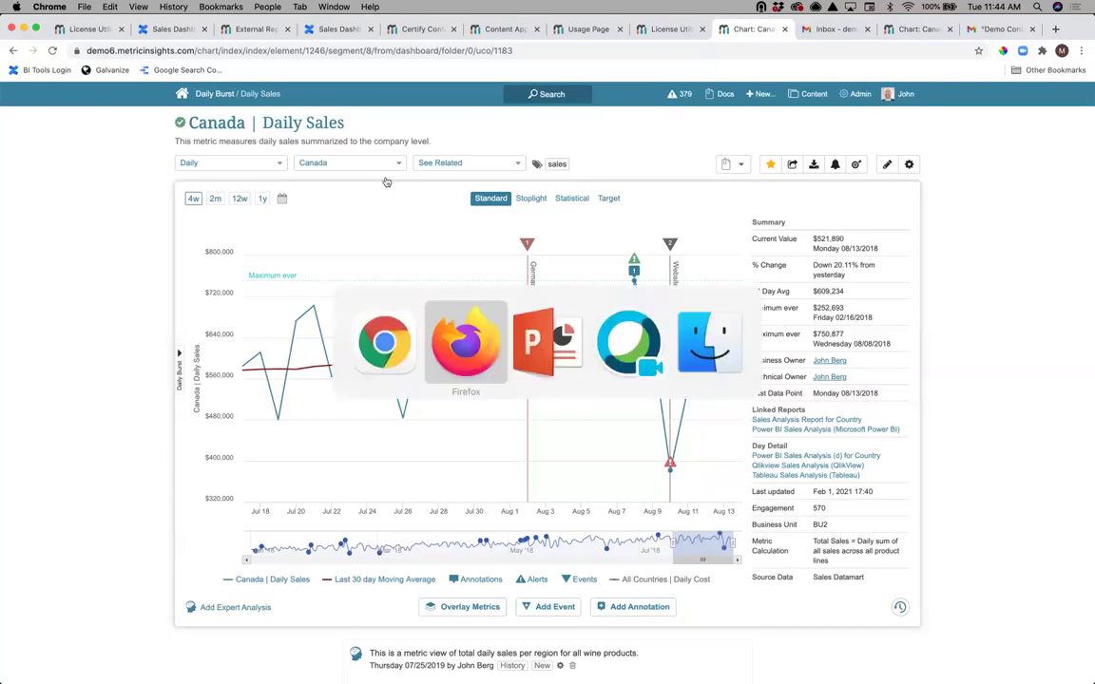
pyautogui.press('super+Tab')
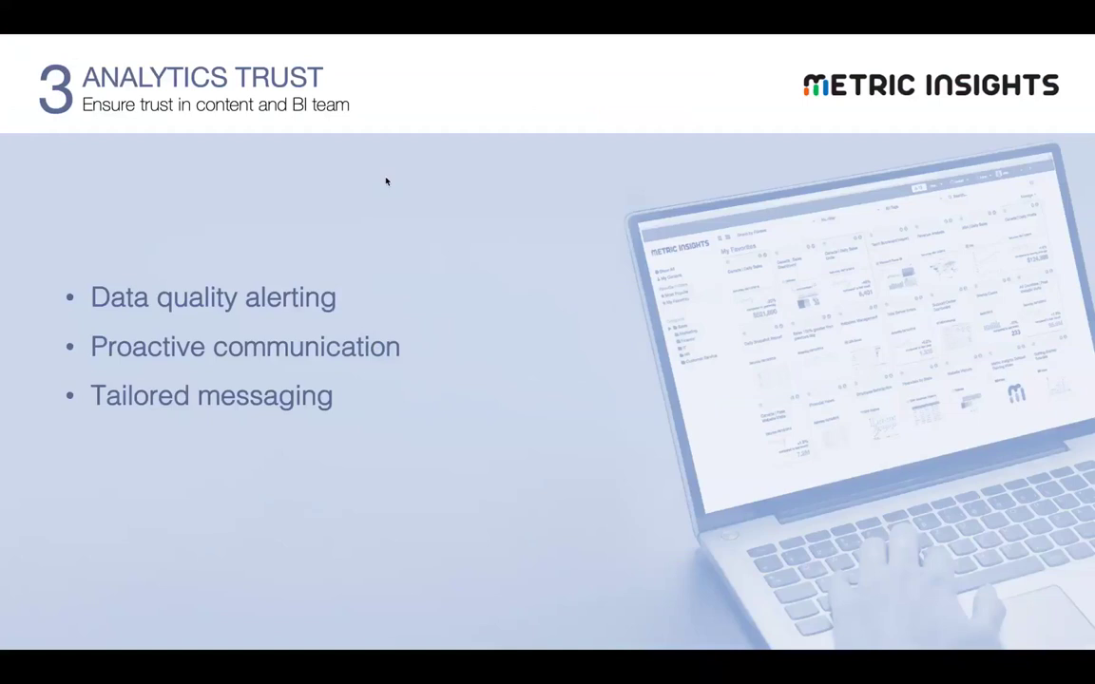
pyautogui.press('Right')
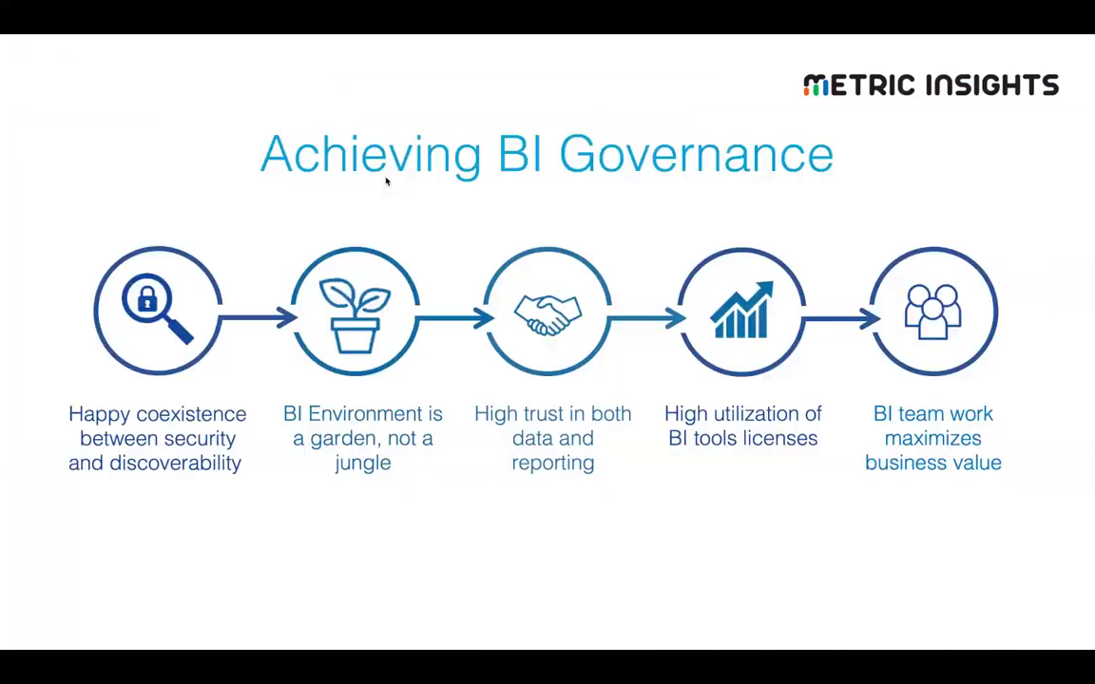